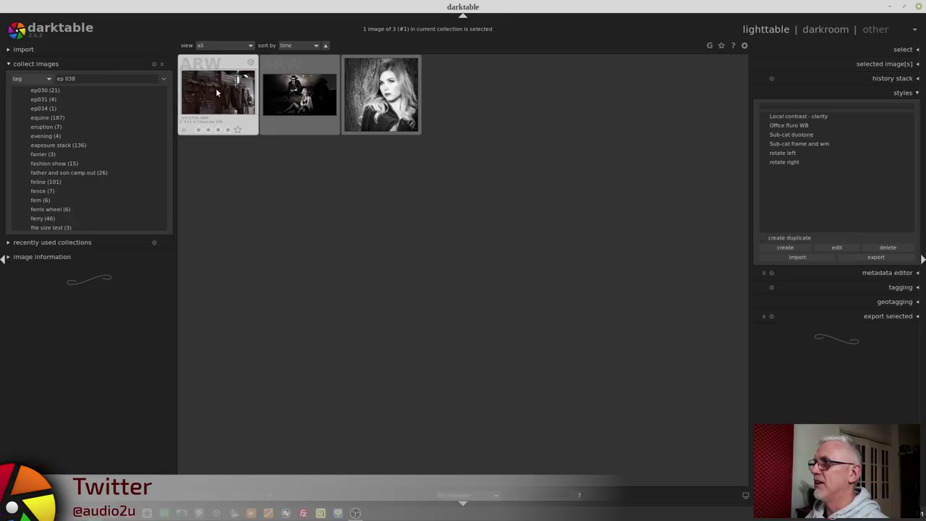
# Open the first barn photo from the lighttable in the darkroom.
pyautogui.doubleClick(216, 92)
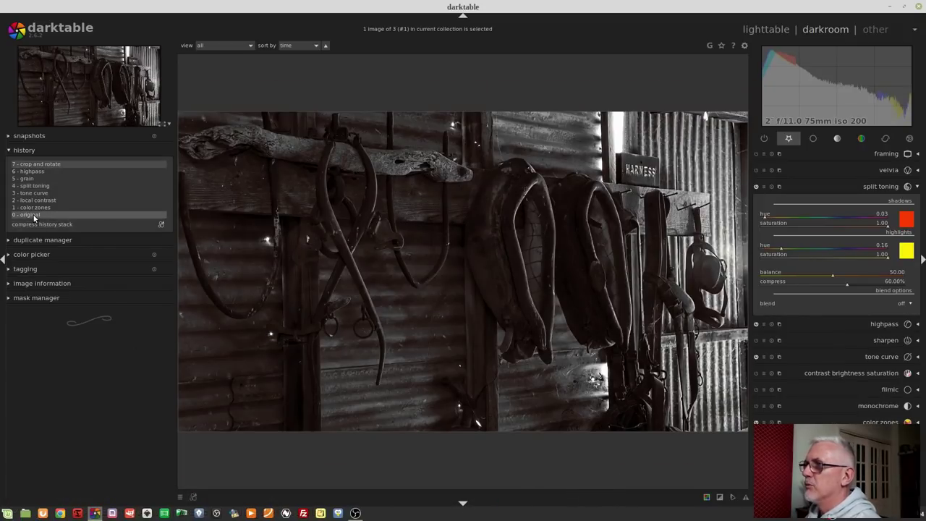
# Step through history from the original to the split toning stage (shadows hue 0.03, highlights 0.16).
pyautogui.click(33, 215)
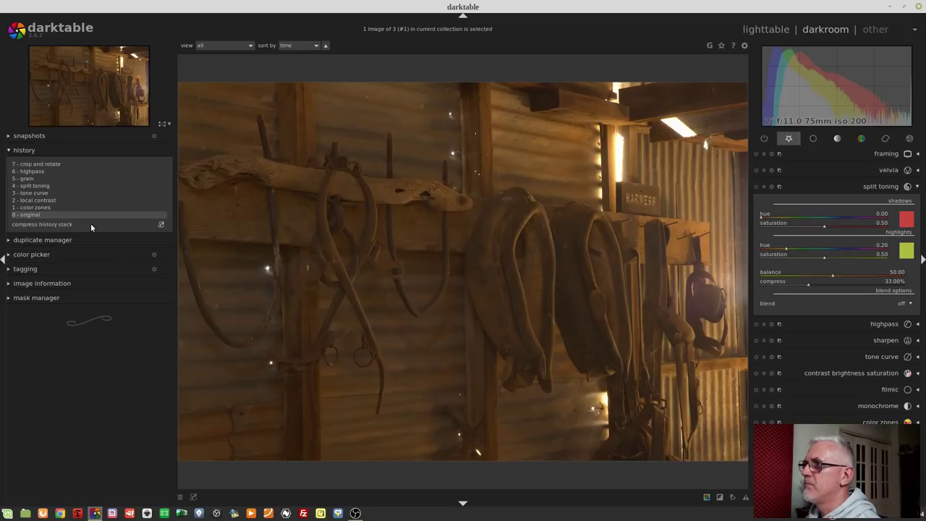
pyautogui.click(49, 208)
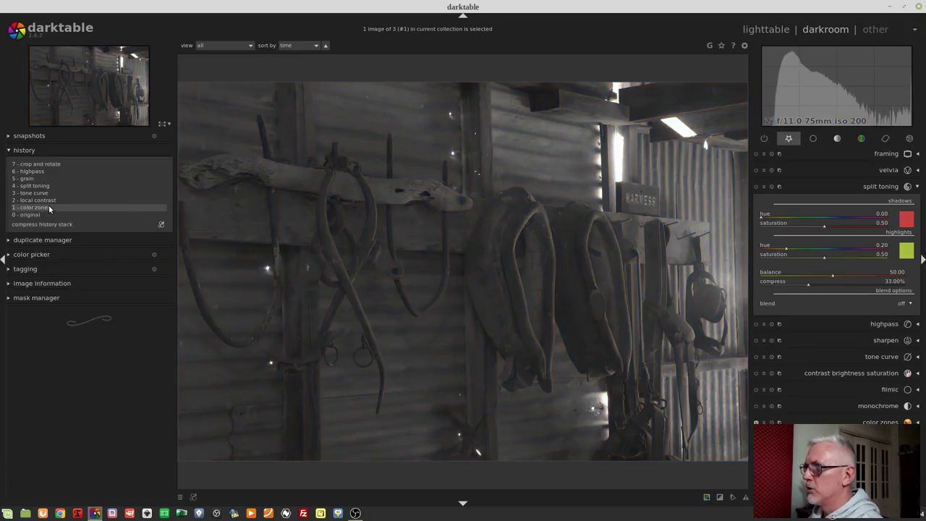
pyautogui.click(53, 199)
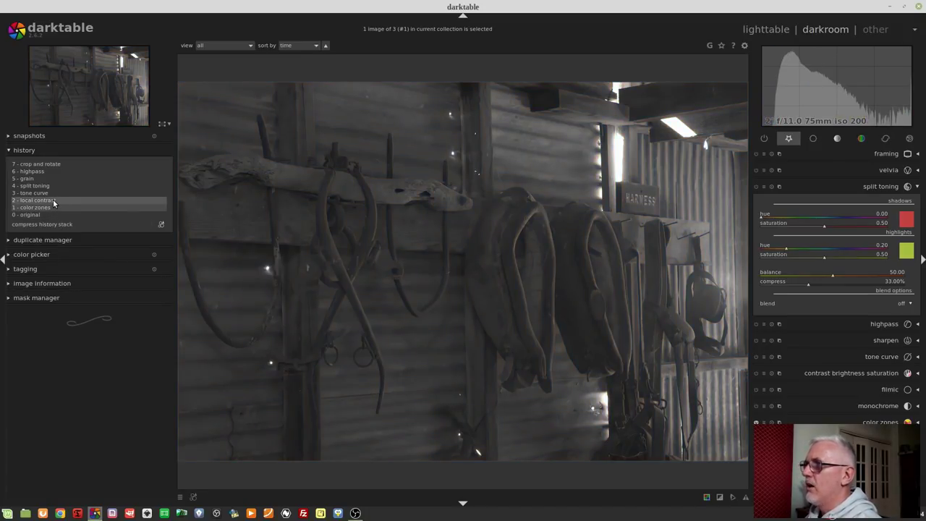
pyautogui.click(44, 192)
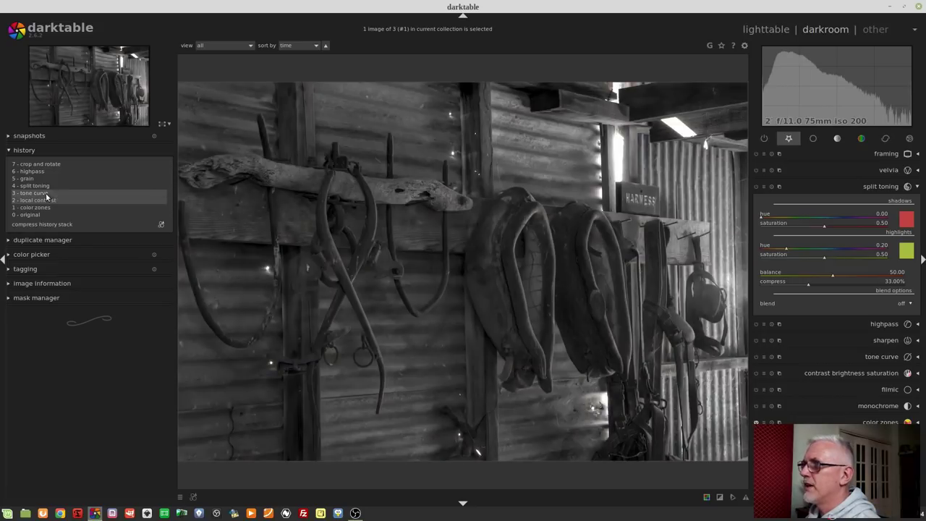
pyautogui.click(48, 186)
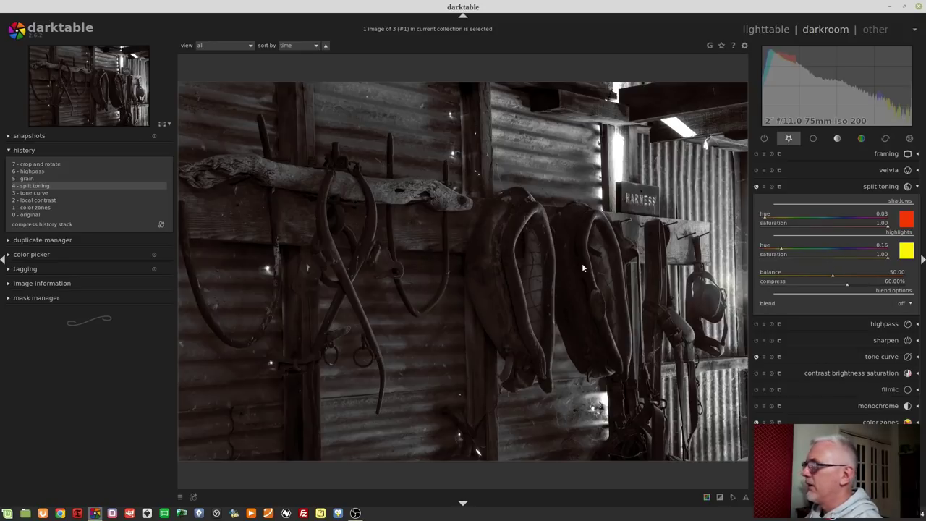
# Reset split toning and set both highlights and shadows saturation to 0.00.
pyautogui.click(771, 188)
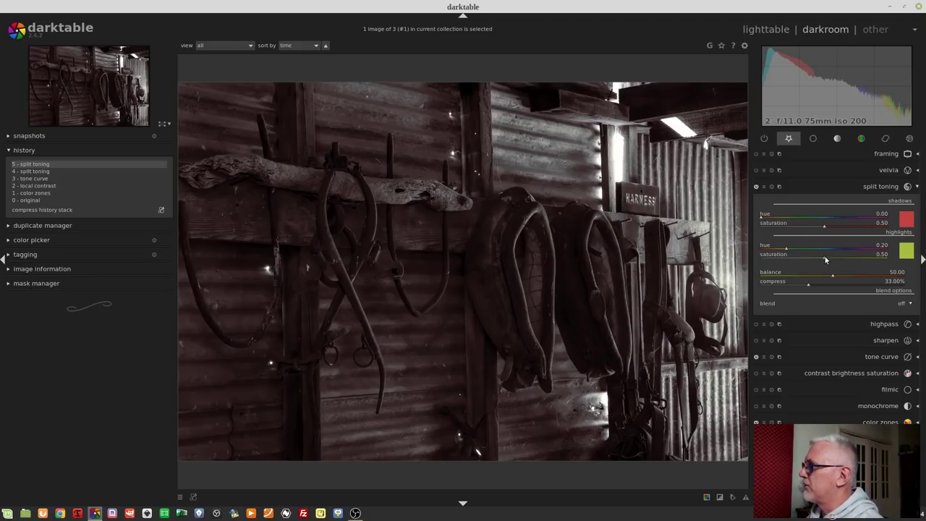
pyautogui.moveTo(825, 259); pyautogui.dragTo(762, 259)
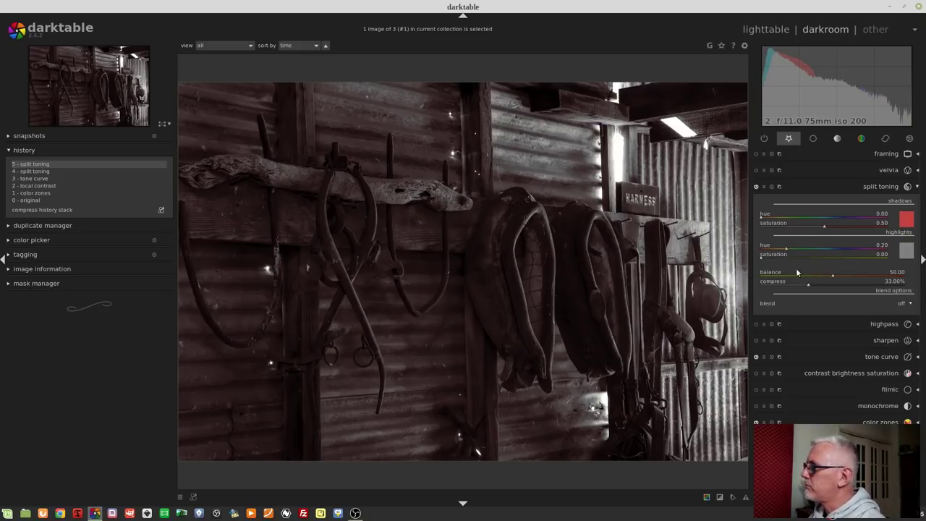
pyautogui.moveTo(812, 230); pyautogui.dragTo(756, 224)
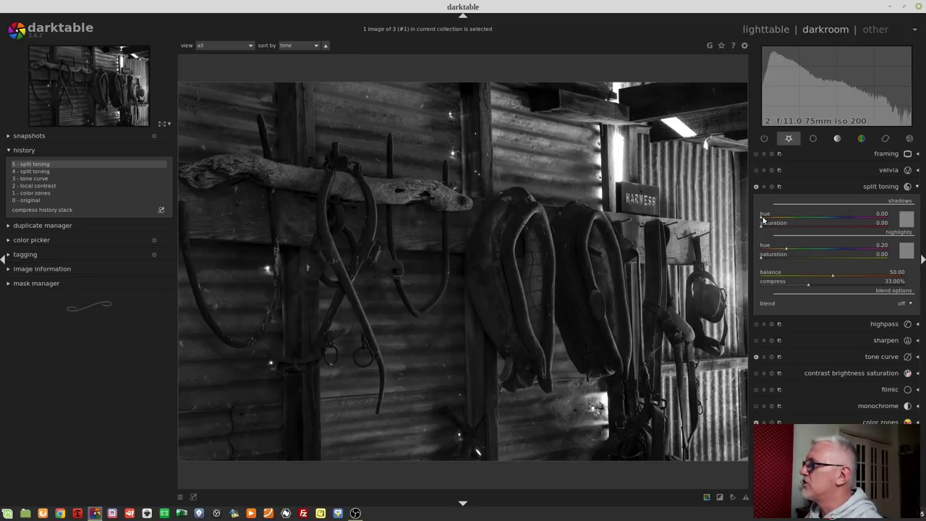
# Tint the shadows blue with hue 0.62 and saturation 0.73.
pyautogui.moveTo(802, 219); pyautogui.dragTo(840, 224)
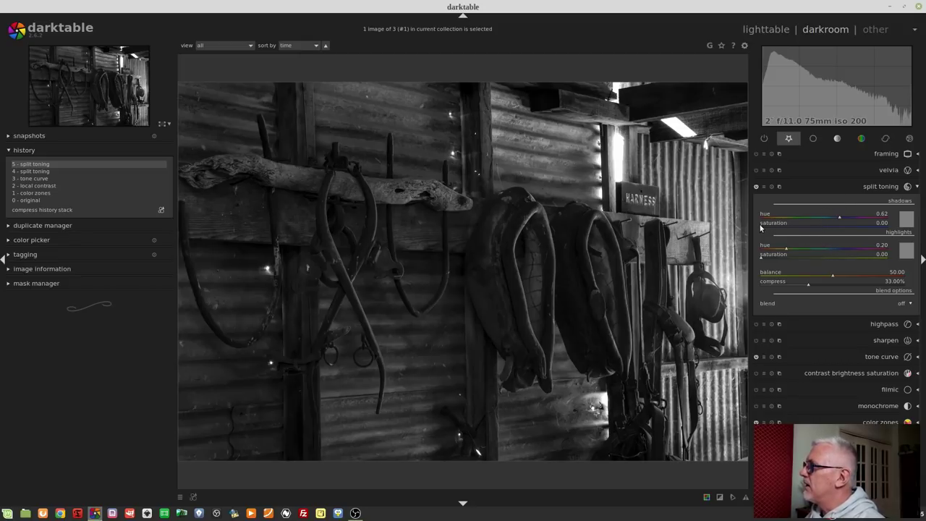
pyautogui.moveTo(765, 228); pyautogui.dragTo(858, 231)
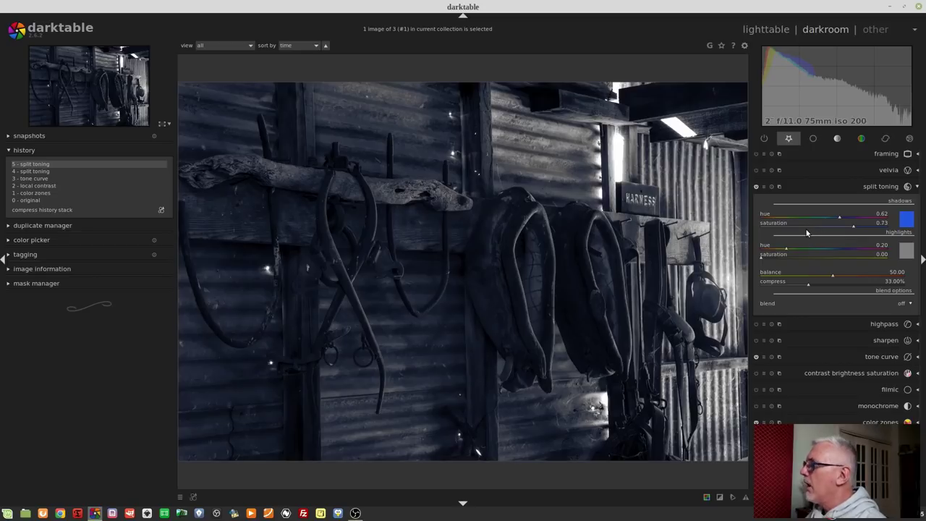
# Pick a custom deeper blue-violet shadow tone colour, giving saturation 0.48.
pyautogui.click(905, 221)
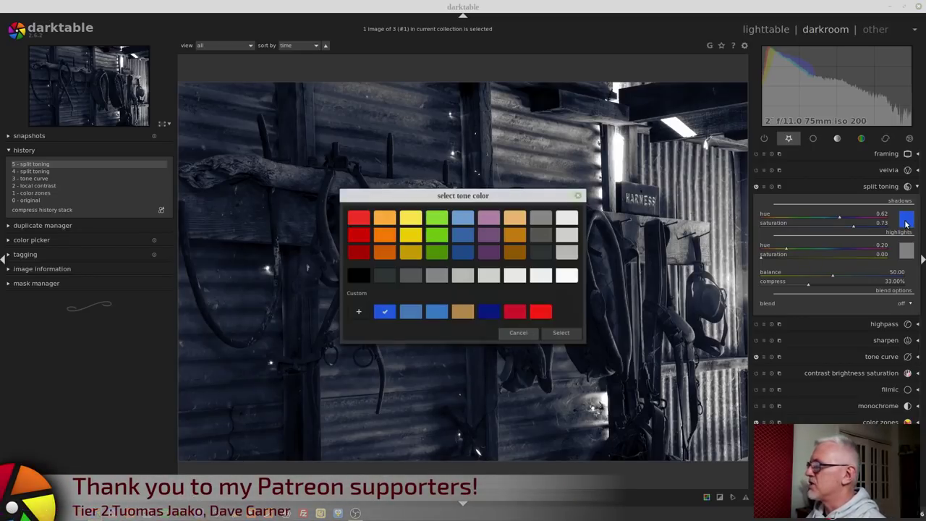
pyautogui.click(359, 313)
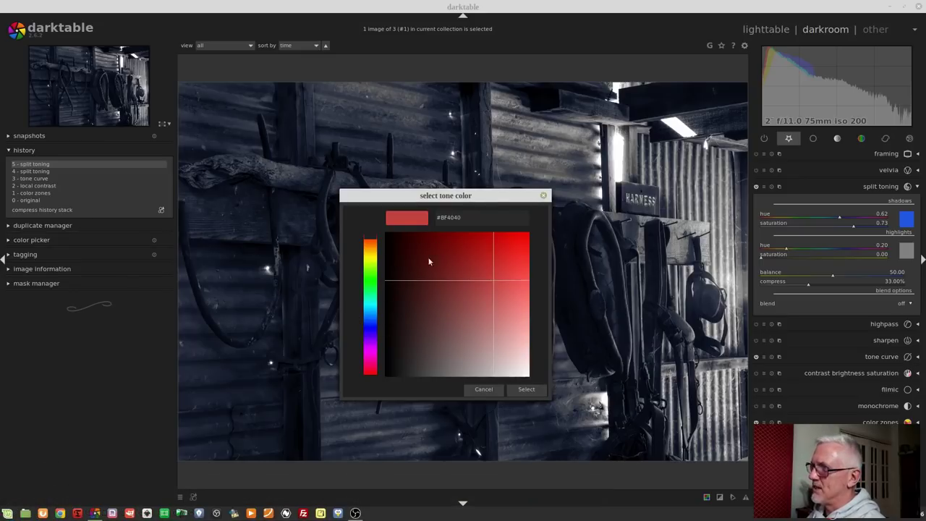
pyautogui.click(370, 333)
pyautogui.moveTo(463, 307); pyautogui.dragTo(465, 282)
pyautogui.click(526, 390)
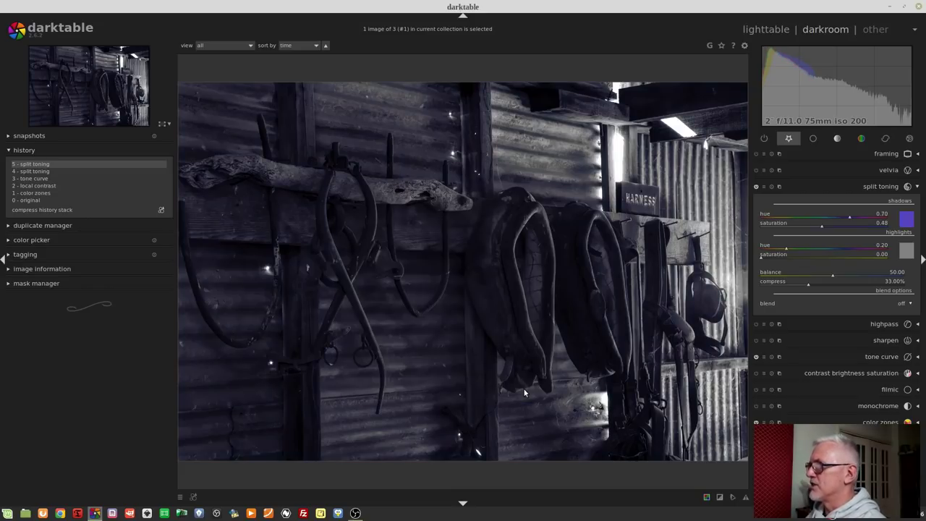
# Ease the blue shadow saturation down to 0.29.
pyautogui.click(832, 219)
pyautogui.moveTo(831, 219)
pyautogui.mouseDown()
pyautogui.moveTo(776, 228)
pyautogui.moveTo(797, 230)
pyautogui.mouseUp()
pyautogui.click(808, 229)
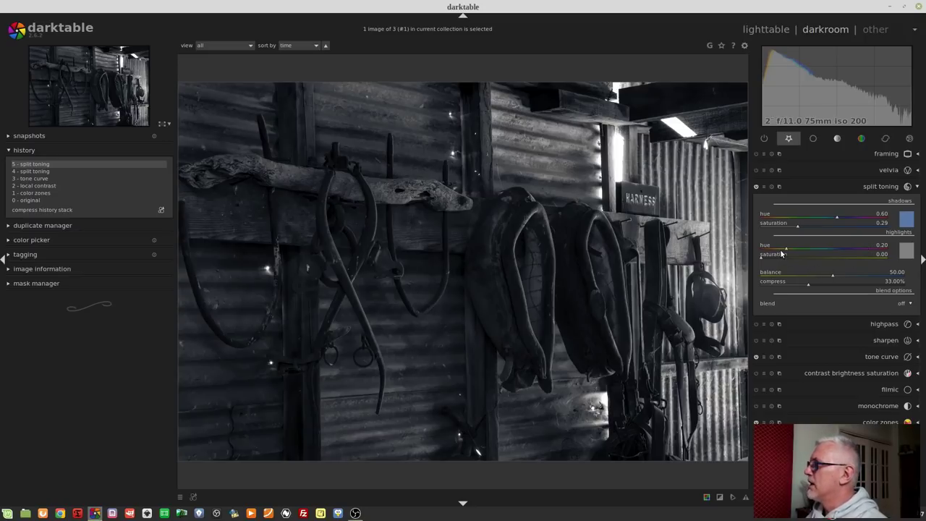
# Give the highlights a yellow tint at hue 0.13 and saturation 0.85.
pyautogui.moveTo(783, 249); pyautogui.dragTo(778, 251)
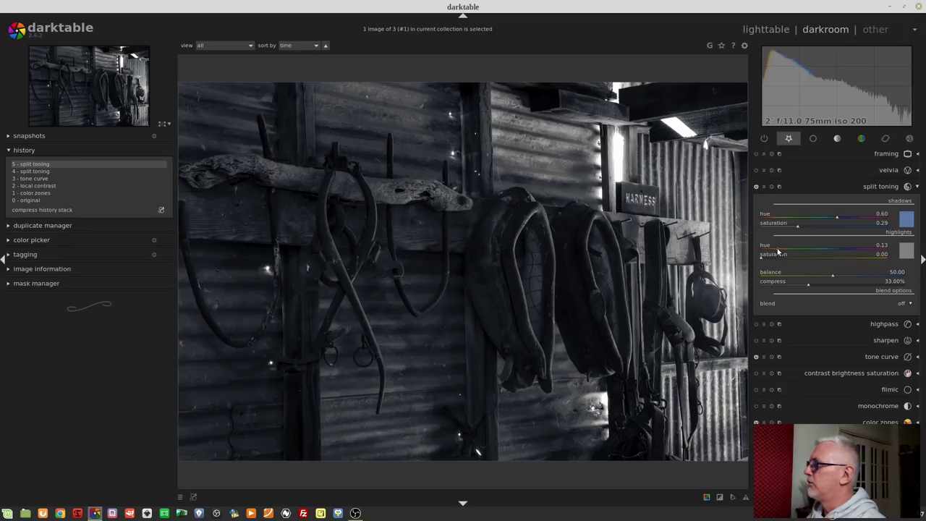
pyautogui.click(778, 250)
pyautogui.moveTo(769, 255)
pyautogui.mouseDown()
pyautogui.moveTo(839, 266)
pyautogui.moveTo(880, 257)
pyautogui.moveTo(872, 258)
pyautogui.mouseUp()
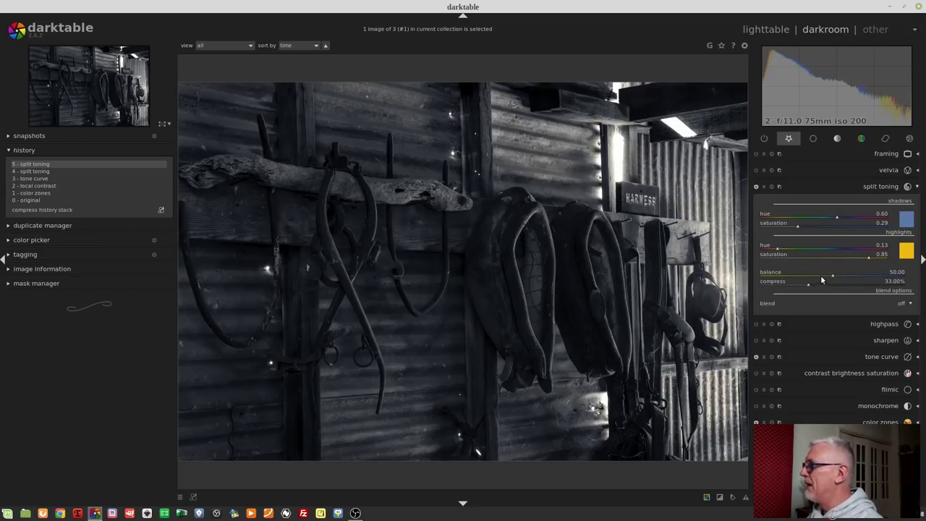
# Try split-tone balance settings toward the yellow highlights and the blue shadows.
pyautogui.moveTo(831, 272); pyautogui.dragTo(801, 273)
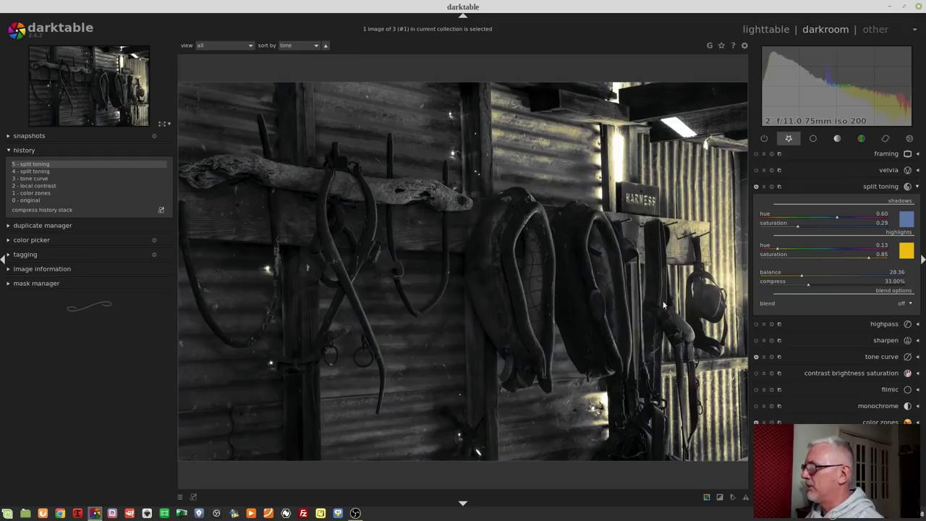
pyautogui.click(857, 278)
pyautogui.moveTo(857, 278); pyautogui.dragTo(869, 272)
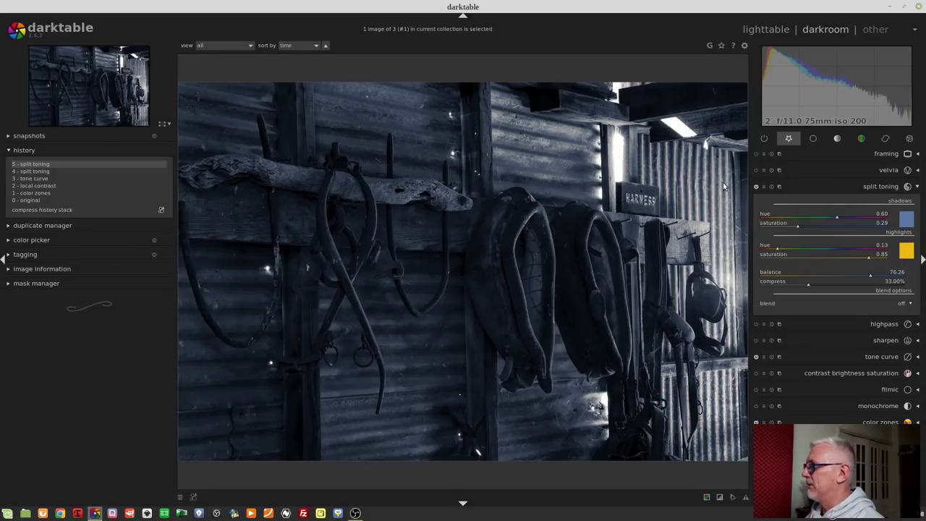
pyautogui.click(836, 277)
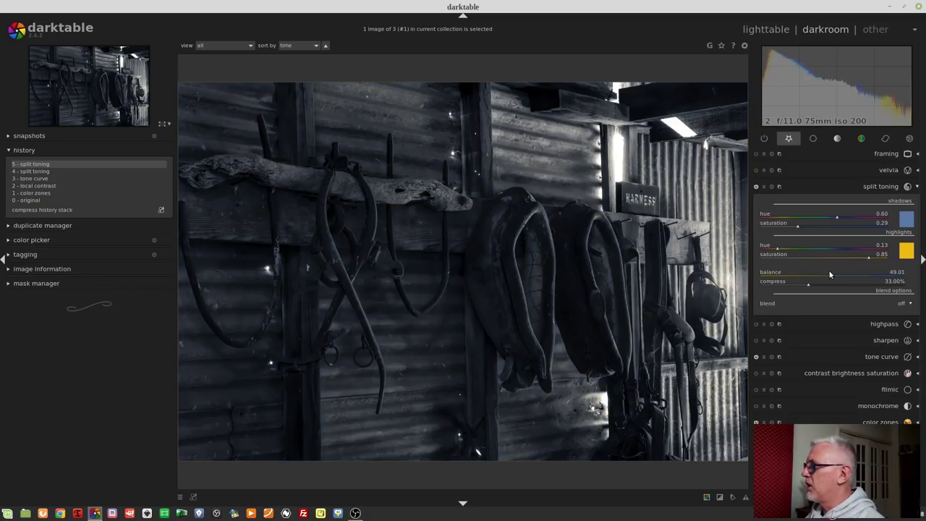
pyautogui.click(812, 280)
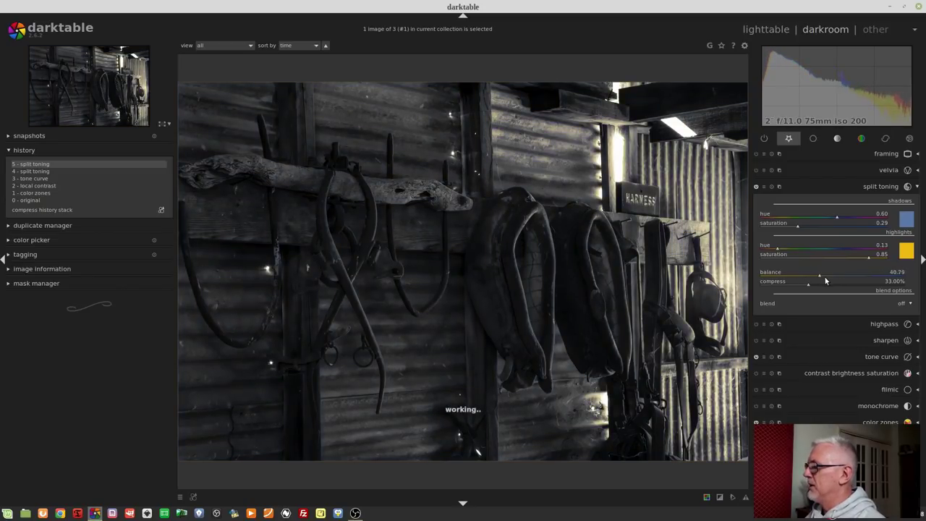
pyautogui.click(829, 277)
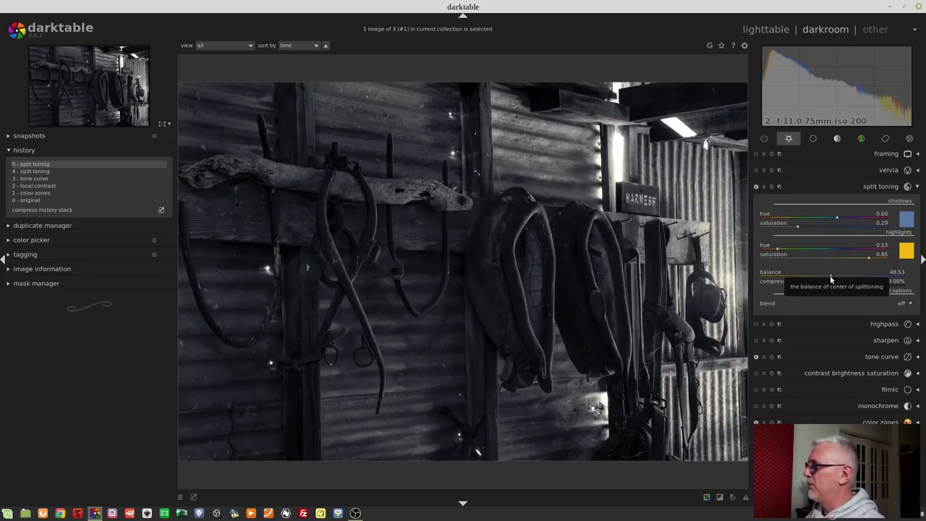
# Enter an exact split-tone balance of 50.
pyautogui.rightClick(832, 277)
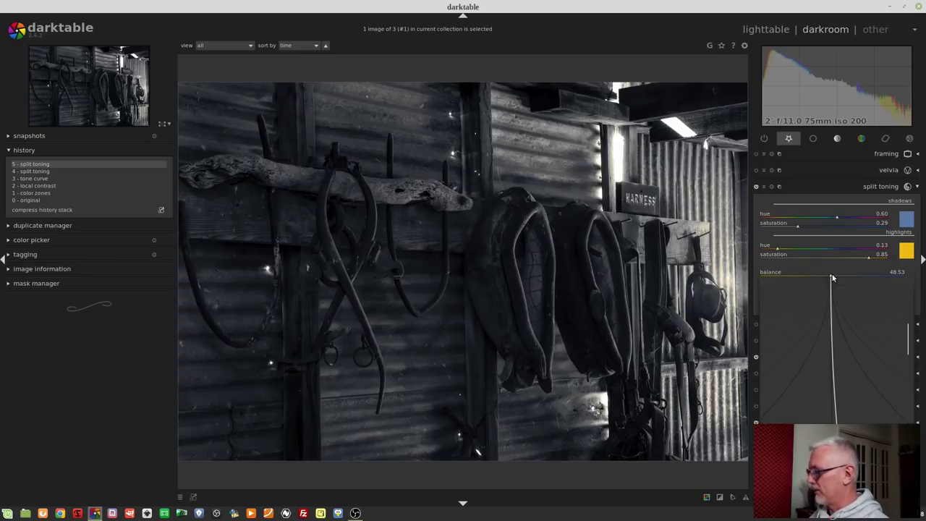
pyautogui.write('50')
pyautogui.press('Return')
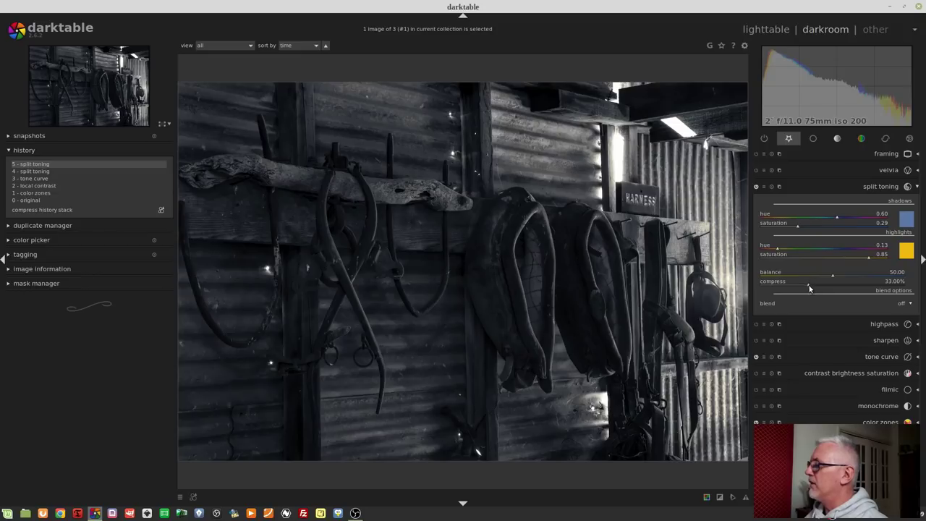
# Drop split-tone compress to 0%, then raise it to 50.98%.
pyautogui.moveTo(806, 282); pyautogui.dragTo(740, 286)
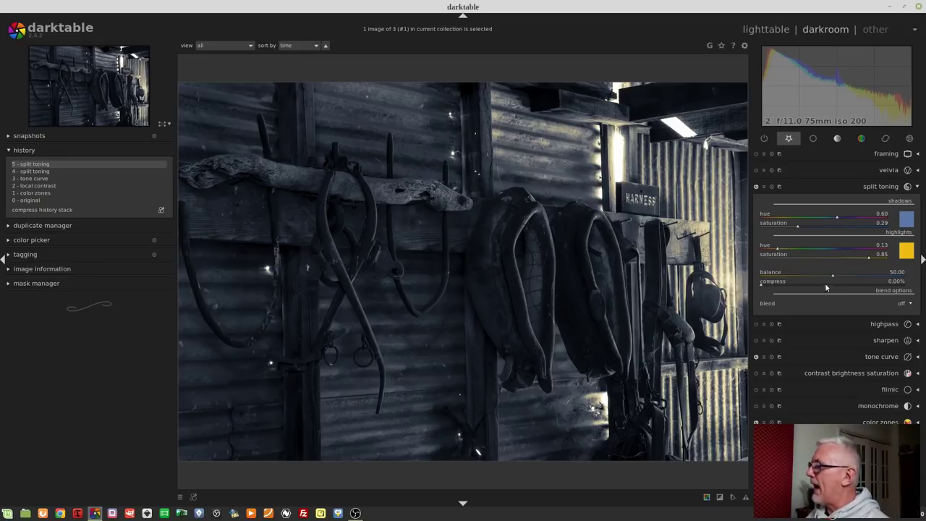
pyautogui.moveTo(768, 283); pyautogui.dragTo(835, 289)
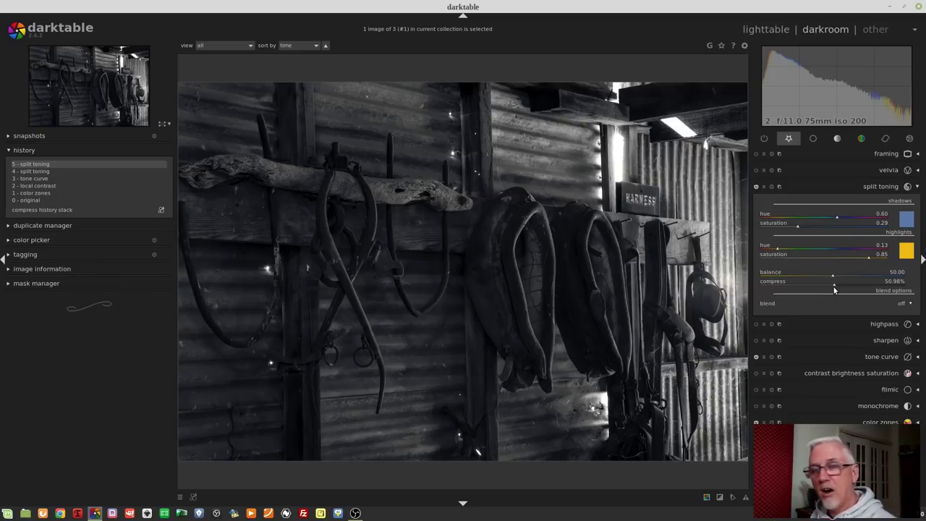
# Preview compress near 95%, then bring it back to 49.29%.
pyautogui.moveTo(841, 284); pyautogui.dragTo(897, 289)
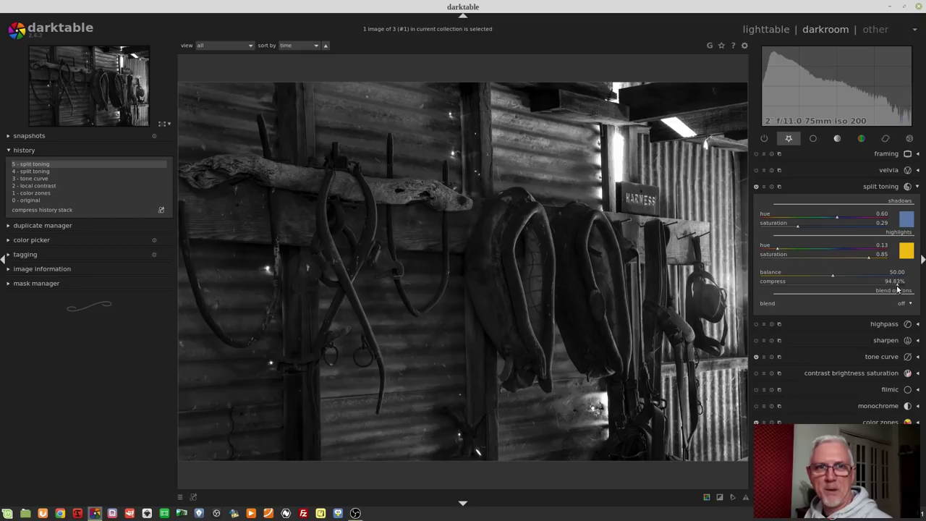
pyautogui.moveTo(897, 288); pyautogui.dragTo(831, 288)
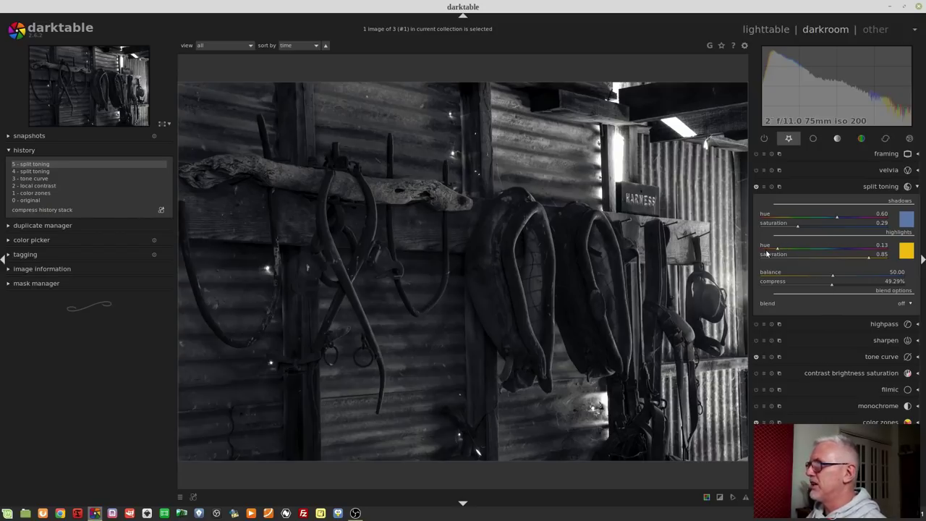
# Raise shadows saturation to 0.70 and compress to 63.22%, then compare with split toning toggled.
pyautogui.click(823, 227)
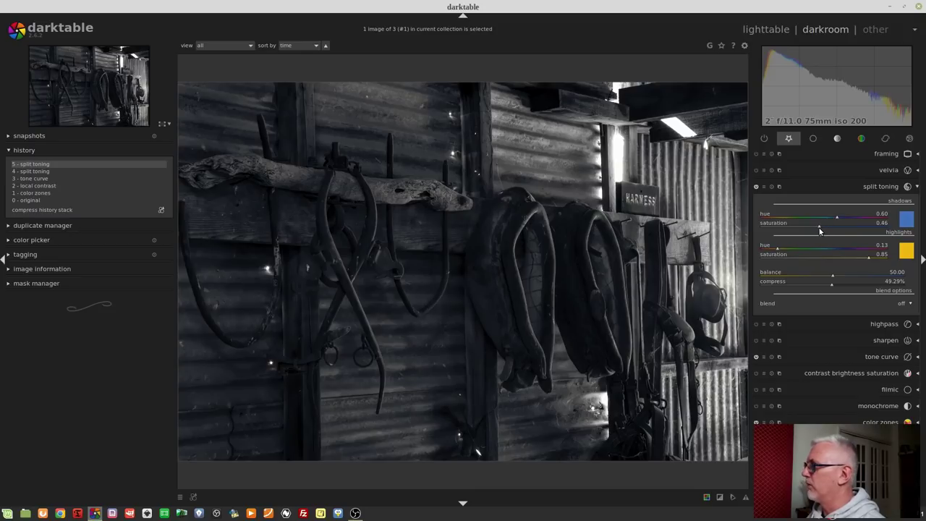
pyautogui.moveTo(822, 230); pyautogui.dragTo(835, 230)
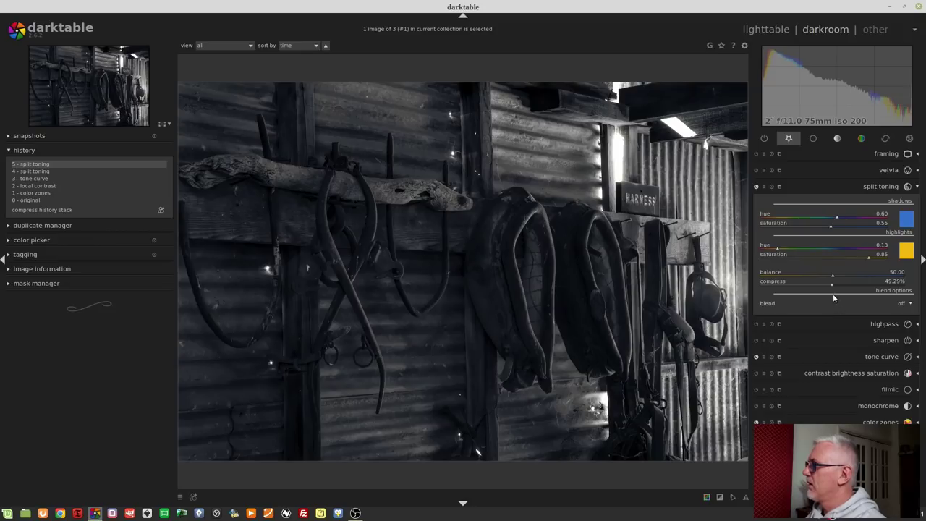
pyautogui.moveTo(833, 294); pyautogui.dragTo(850, 283)
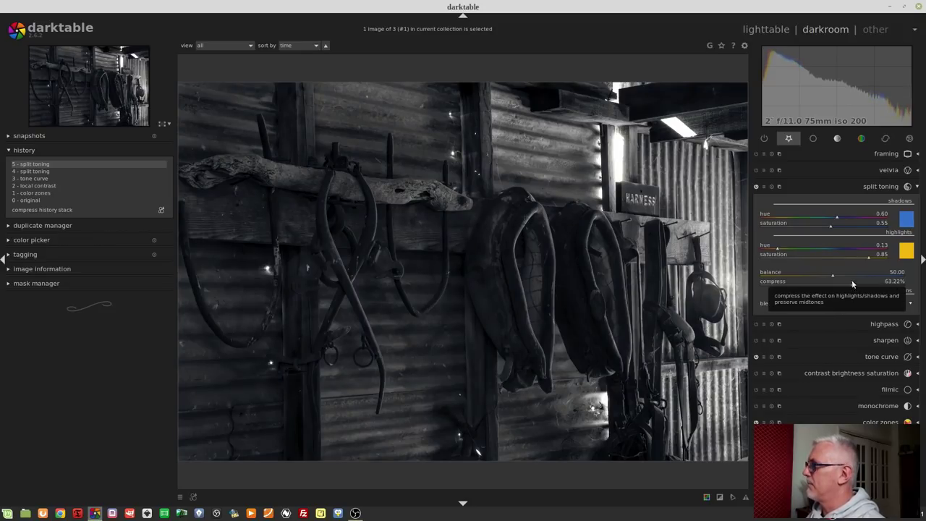
pyautogui.click(847, 227)
pyautogui.moveTo(849, 228); pyautogui.dragTo(851, 229)
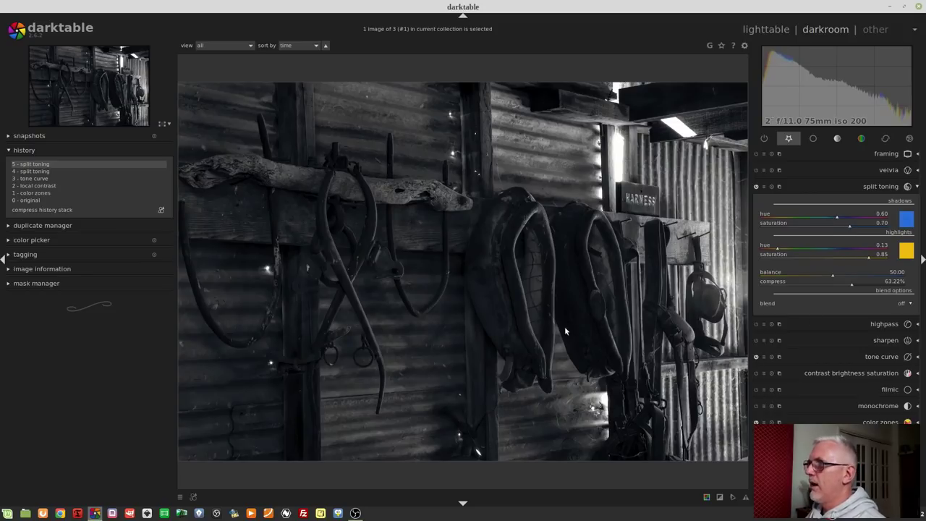
pyautogui.click(757, 186)
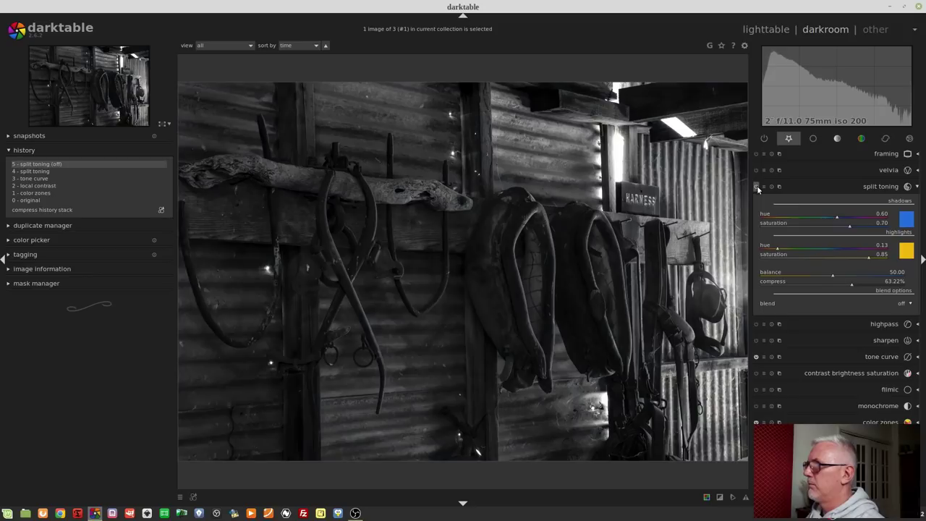
pyautogui.click(757, 186)
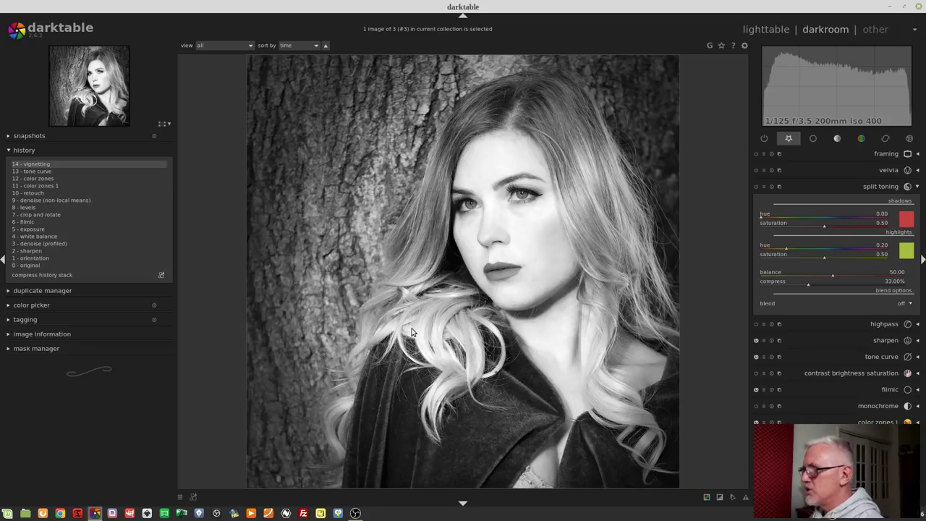
# Step through the portrait's history (original, white balance, filmic, crop, black and white), ending at 14 - vignetting.
pyautogui.click(39, 266)
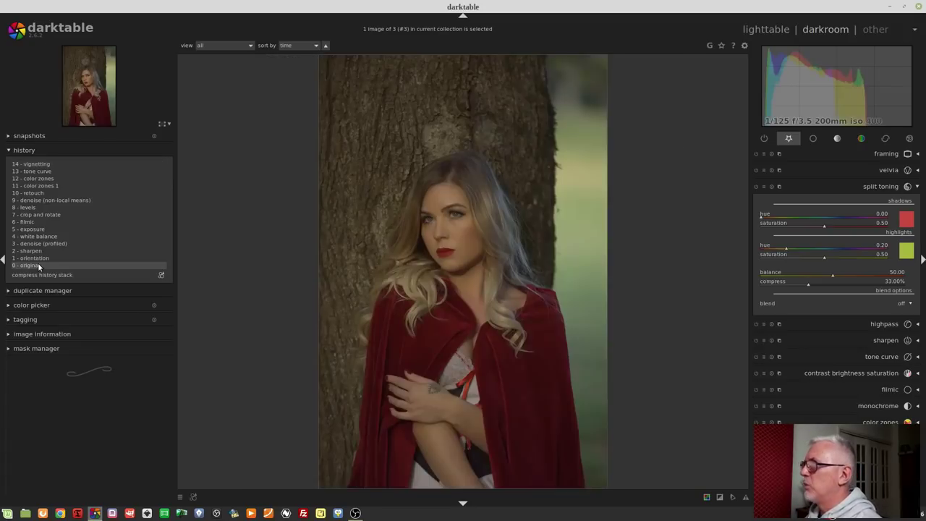
pyautogui.click(38, 236)
pyautogui.click(36, 222)
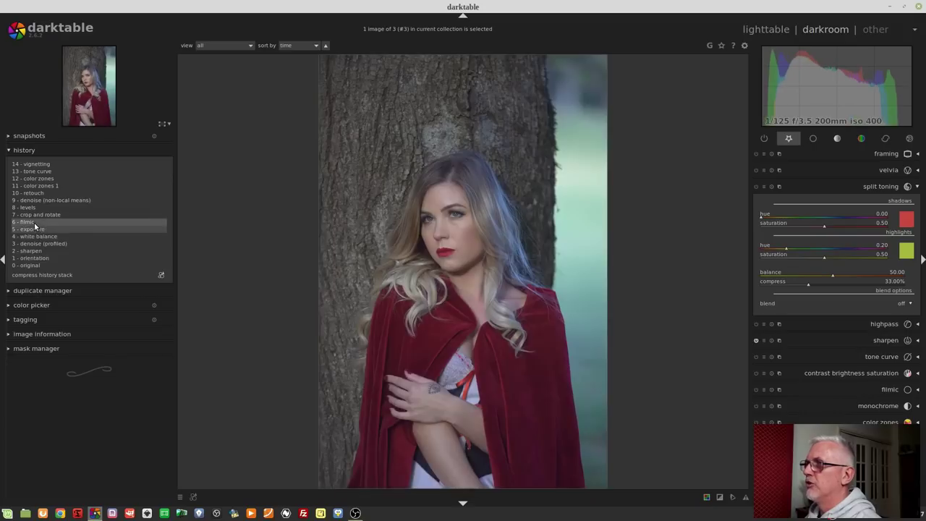
pyautogui.click(46, 212)
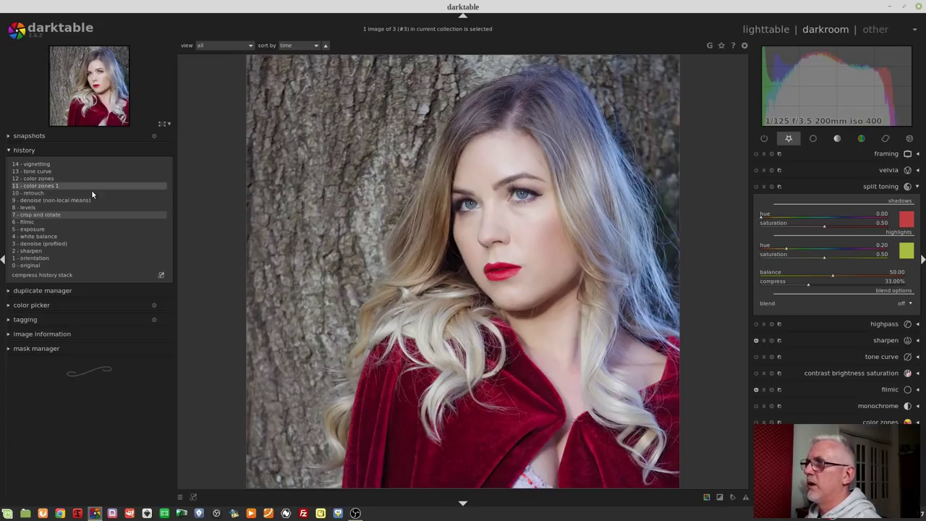
pyautogui.click(47, 178)
pyautogui.click(46, 163)
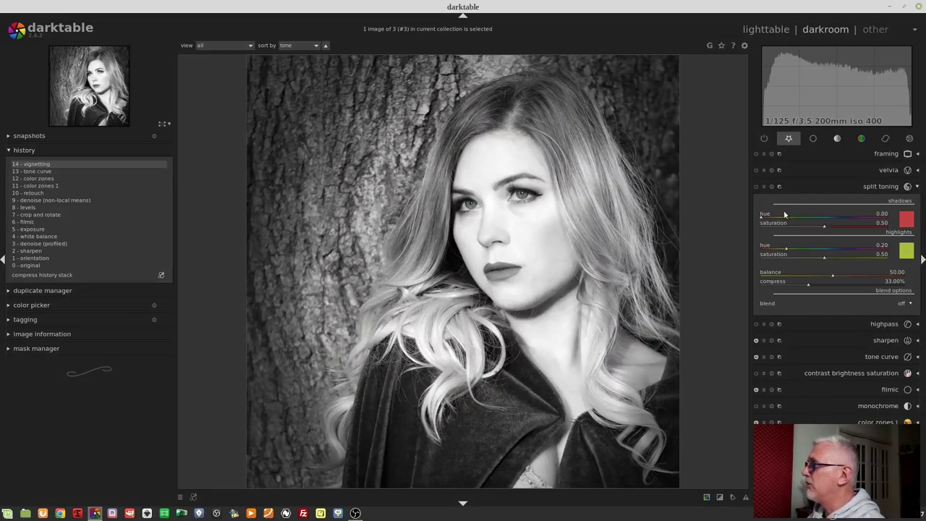
# Enable split toning with shadows at hue 0.03, saturation 0.28, and highlights at hue 0.14.
pyautogui.click(755, 186)
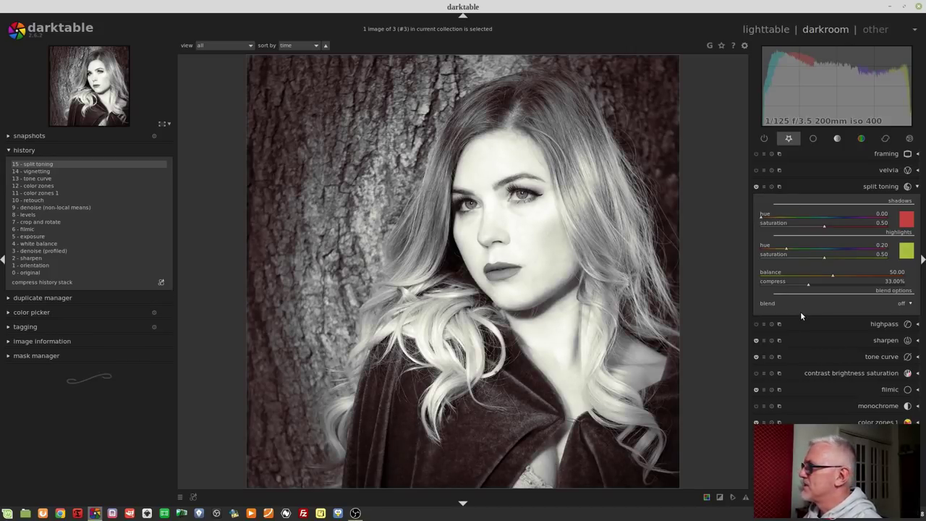
pyautogui.click(764, 216)
pyautogui.scroll(-1, 766, 221)
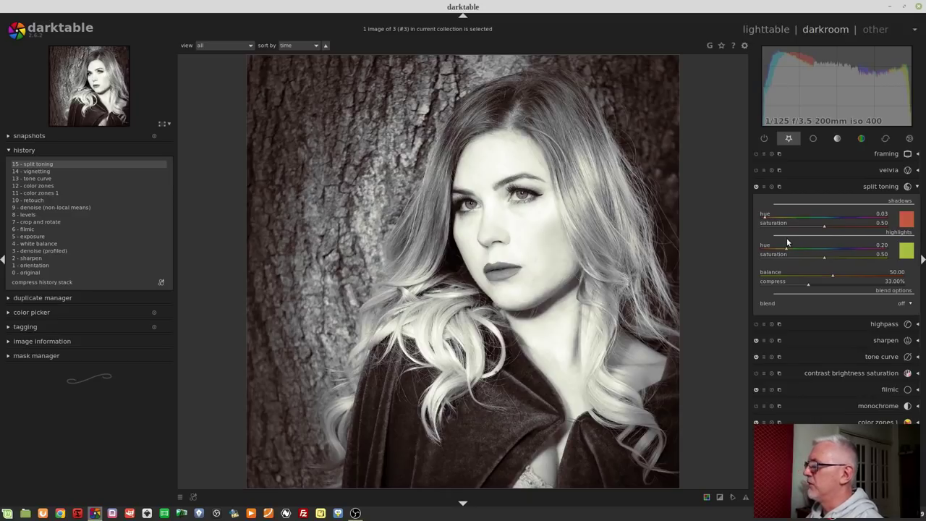
pyautogui.moveTo(818, 224); pyautogui.dragTo(796, 229)
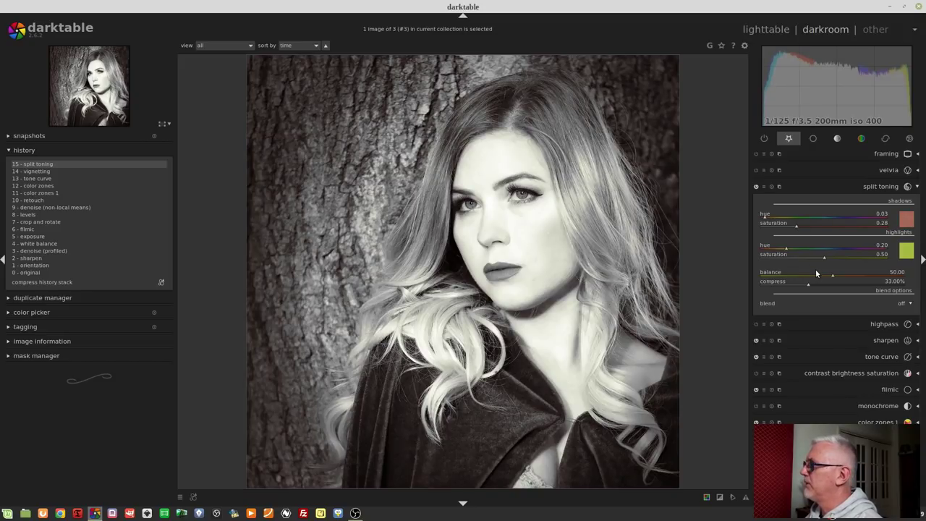
pyautogui.moveTo(781, 250); pyautogui.dragTo(778, 251)
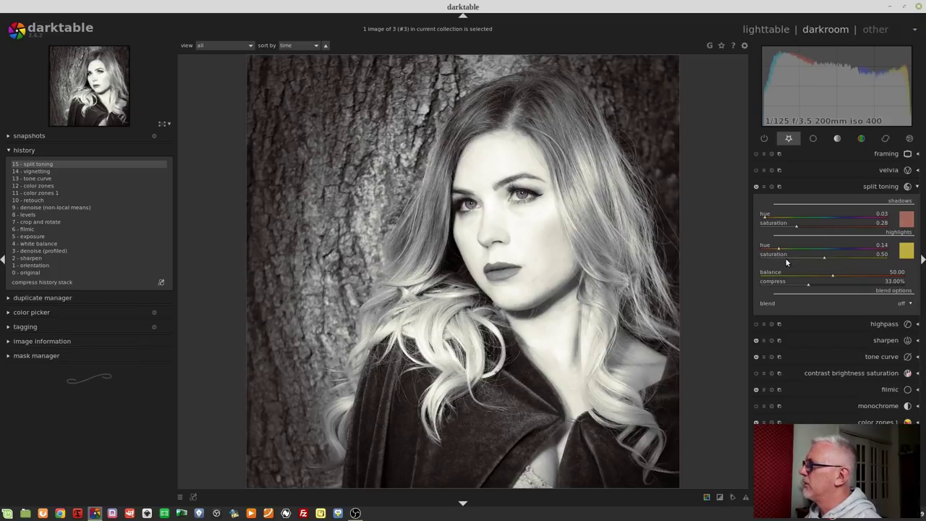